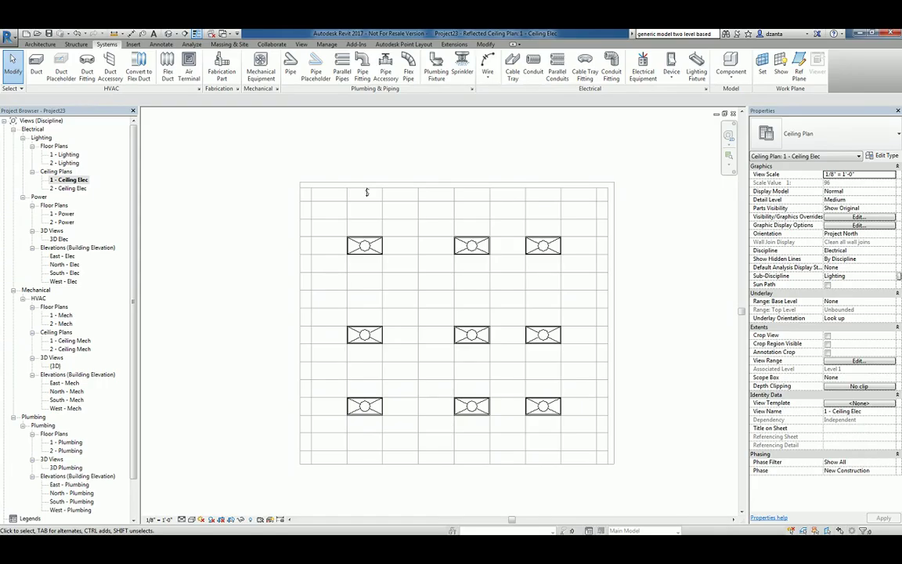
Inspect the model from a near-front 3D view, then return to the ceiling plan.
{"action": "left_click", "coordinate": [643, 336]}
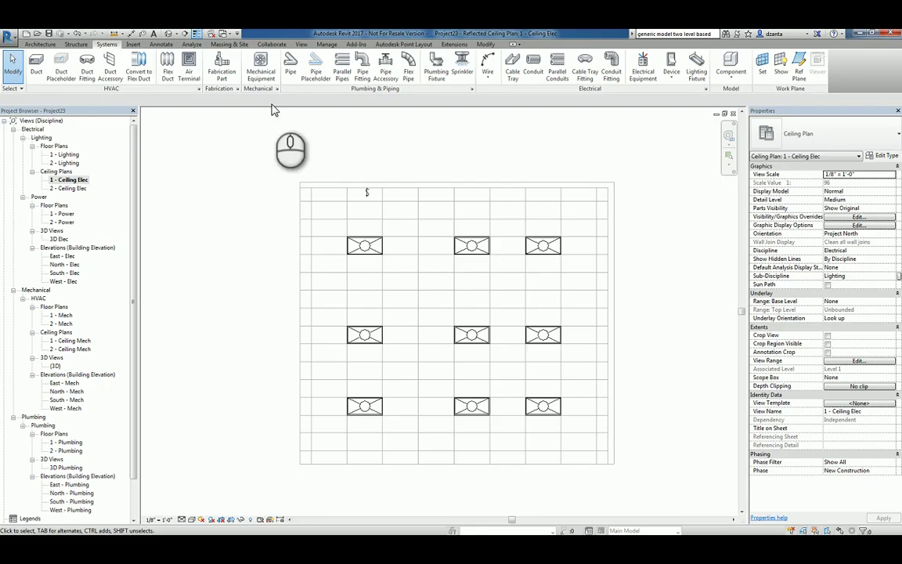
{"action": "left_click", "coordinate": [168, 33]}
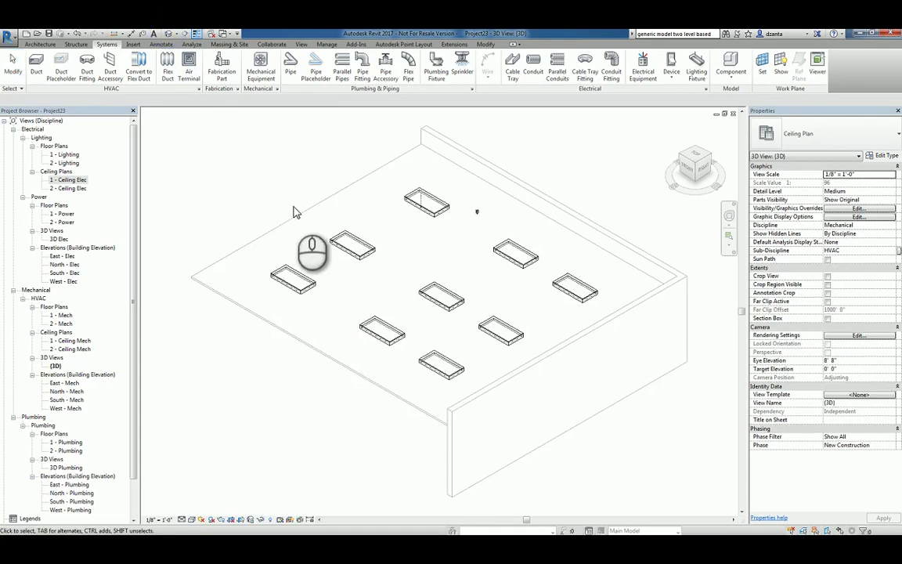
{"action": "middle_click_drag", "start_coordinate": [569, 443], "coordinate": [584, 407], "text": "shift"}
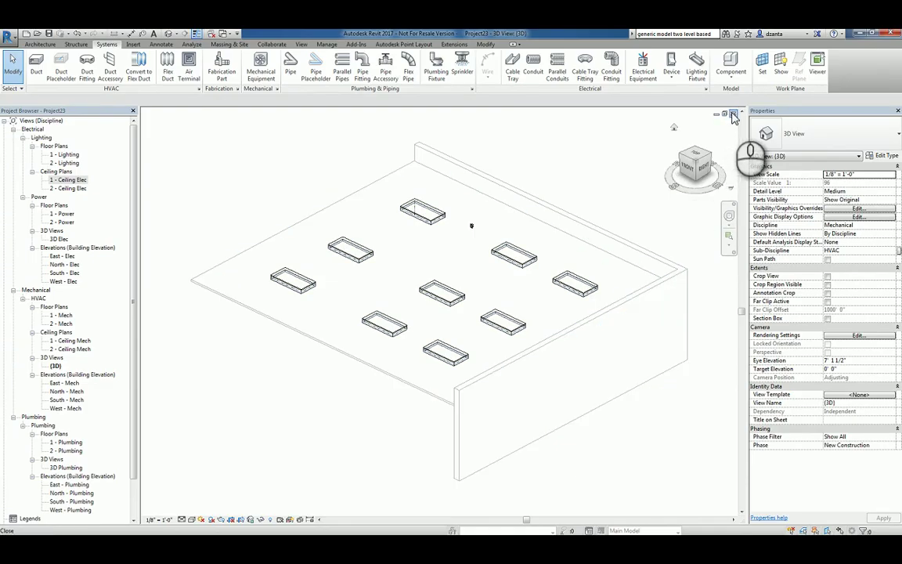
{"action": "left_click", "coordinate": [733, 114]}
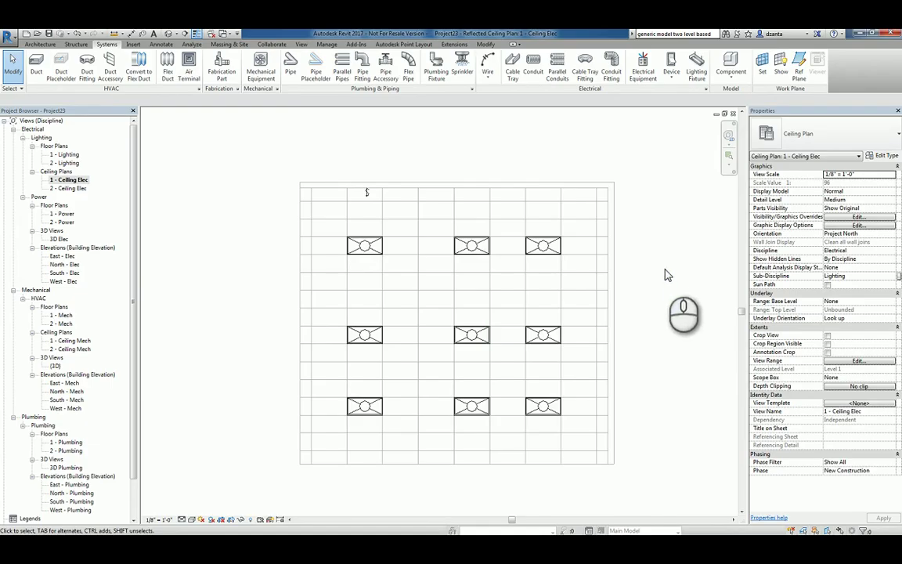
Create a switch system from the bottom-right troffer and add the other eight troffers to it.
{"action": "left_click", "coordinate": [546, 411]}
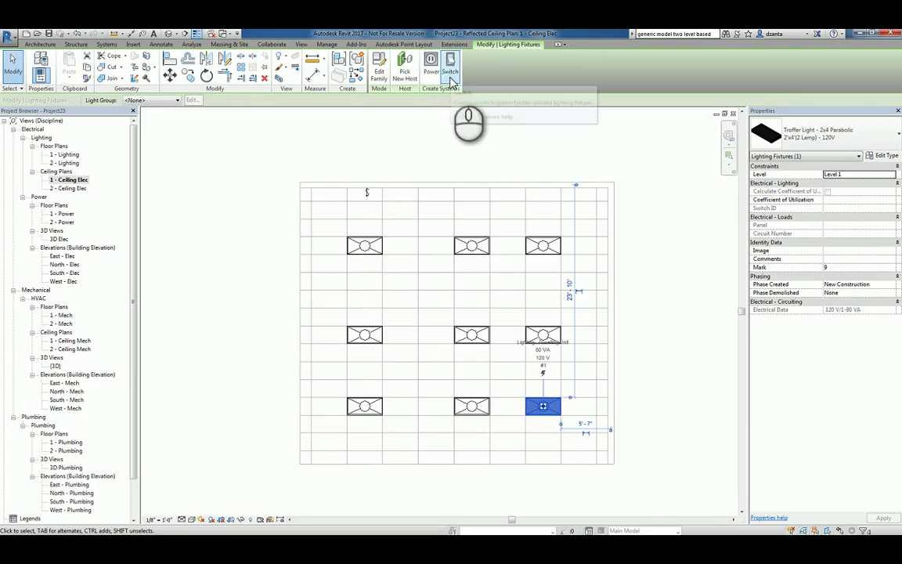
{"action": "left_click", "coordinate": [451, 78]}
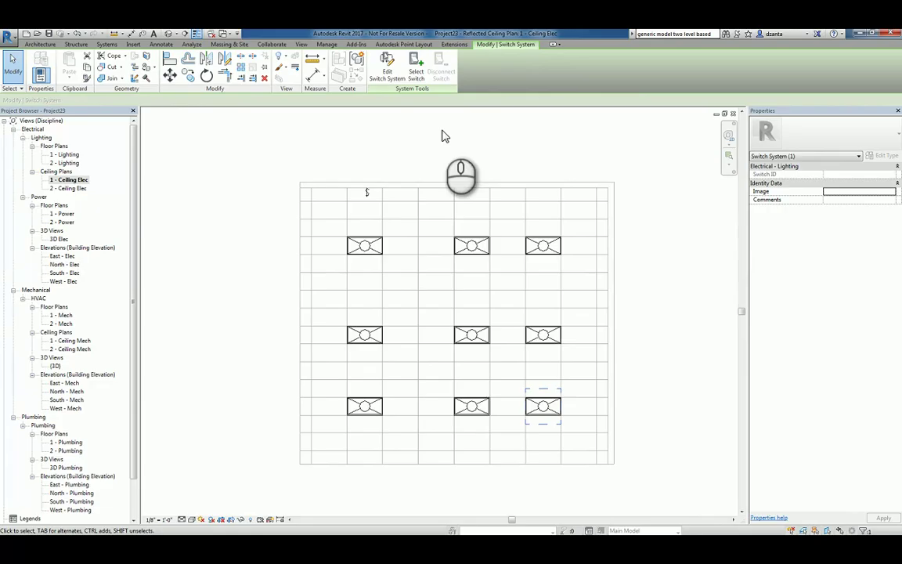
{"action": "left_click", "coordinate": [383, 74]}
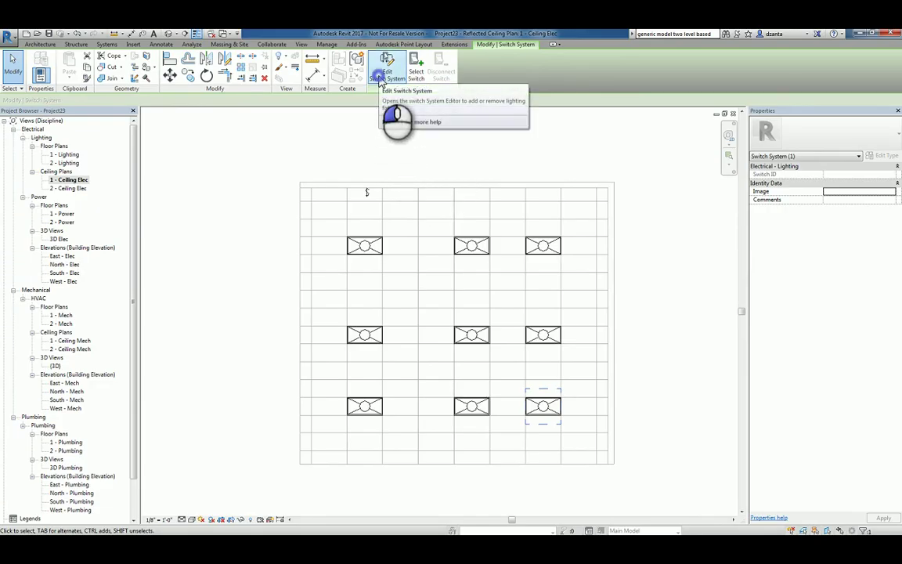
{"action": "left_click", "coordinate": [72, 75]}
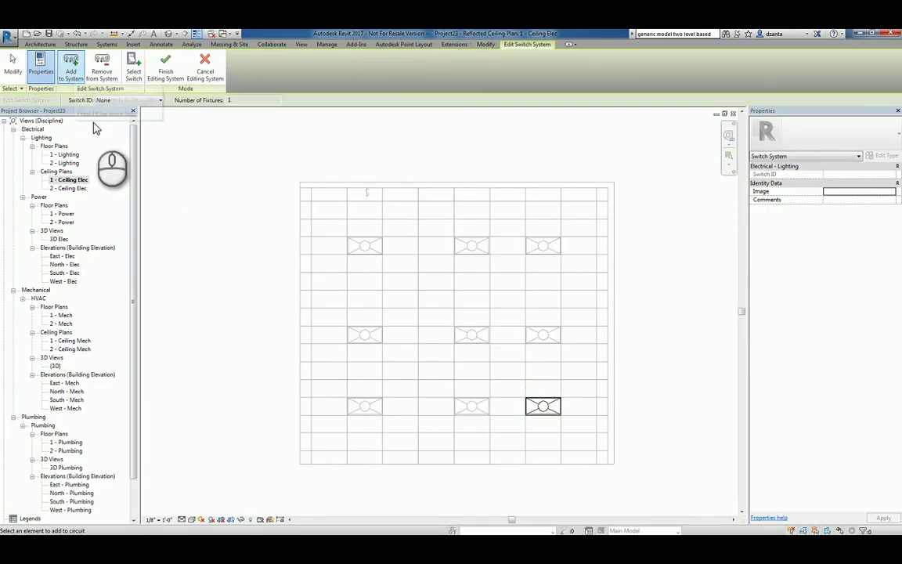
{"action": "left_click", "coordinate": [370, 250]}
{"action": "left_click", "coordinate": [473, 248]}
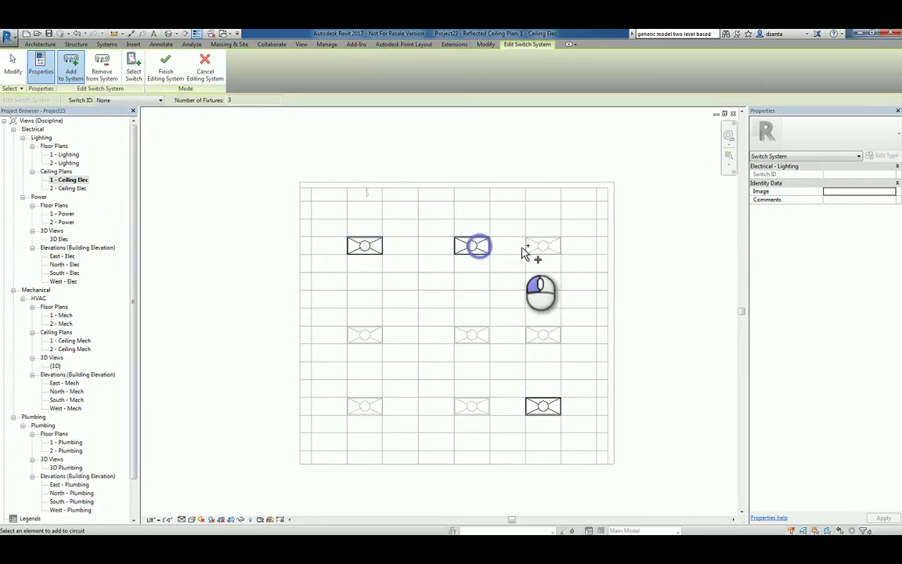
{"action": "left_click", "coordinate": [542, 247]}
{"action": "left_click", "coordinate": [543, 335]}
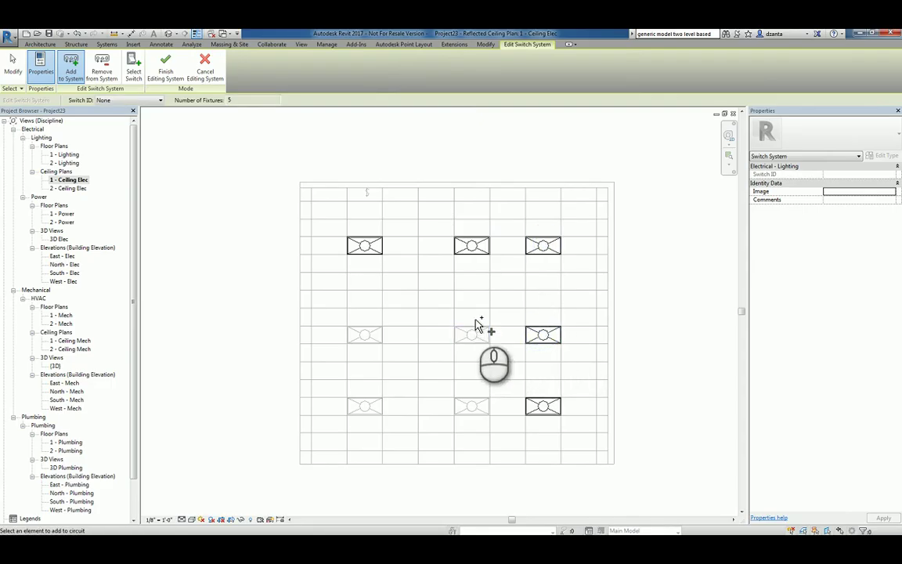
{"action": "left_click_drag", "start_coordinate": [476, 320], "coordinate": [365, 453]}
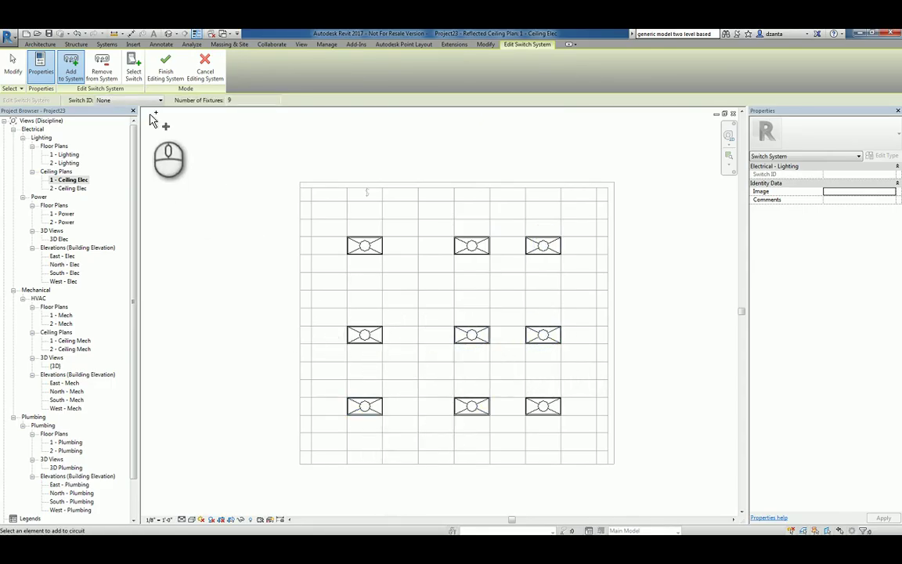
Make the single-pole switch control the system, finish editing, and check the system's selection.
{"action": "left_click", "coordinate": [134, 73]}
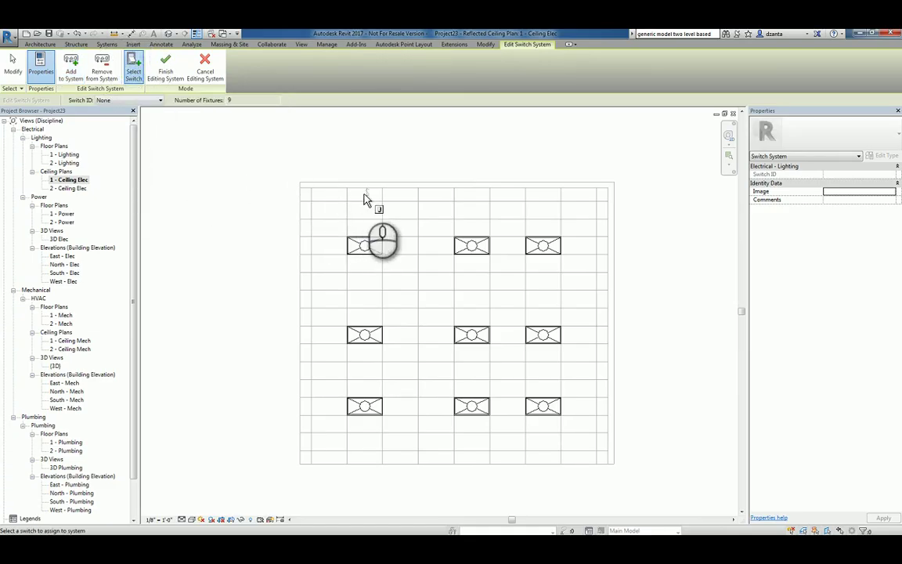
{"action": "left_click", "coordinate": [366, 193]}
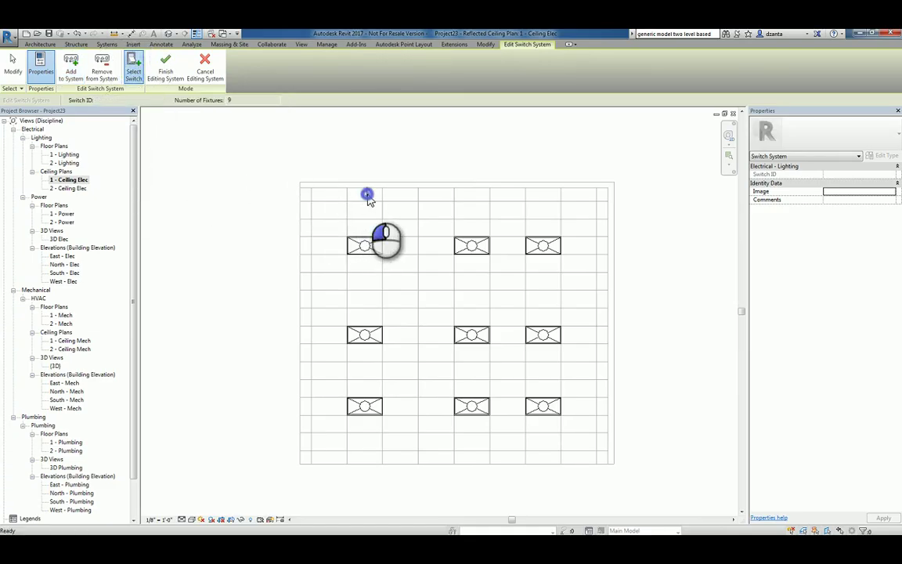
{"action": "left_click", "coordinate": [166, 69]}
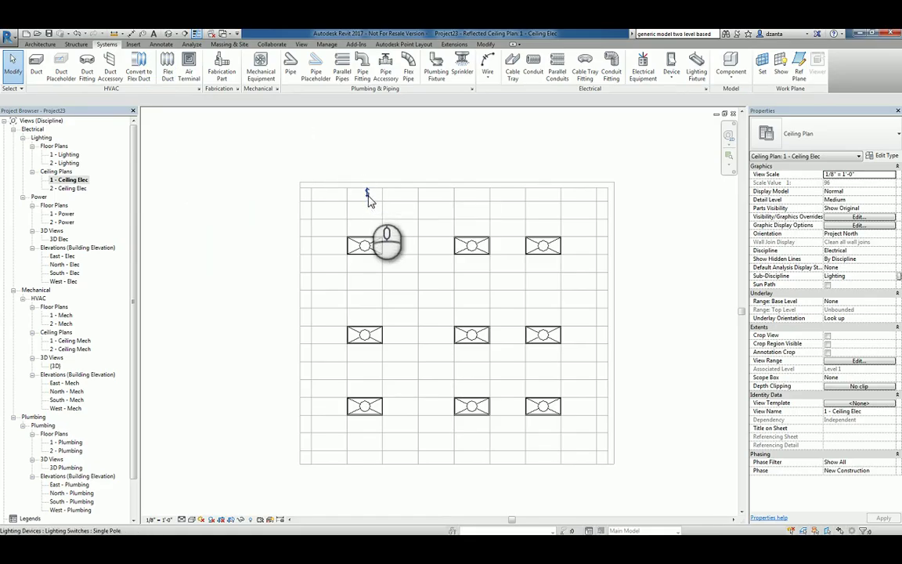
{"action": "key", "text": "Tab"}
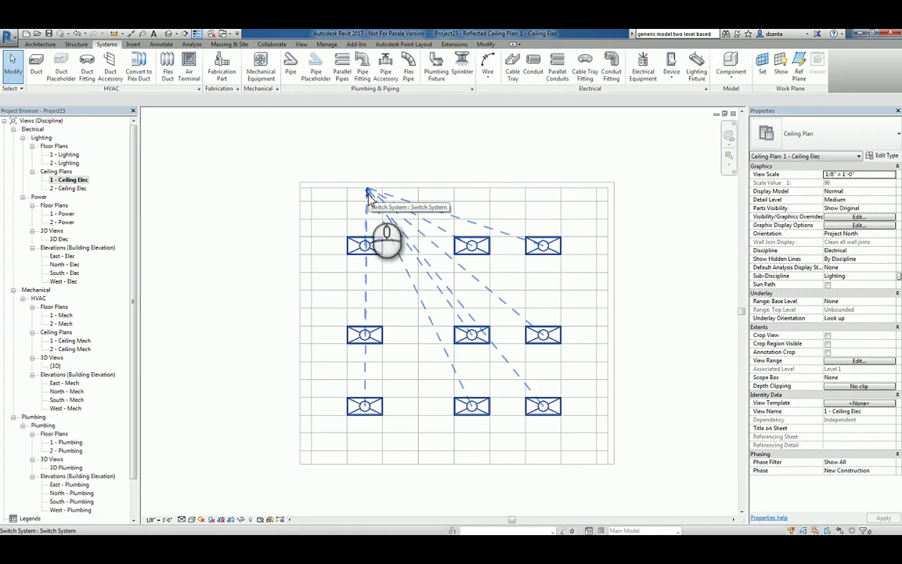
{"action": "left_click", "coordinate": [368, 194]}
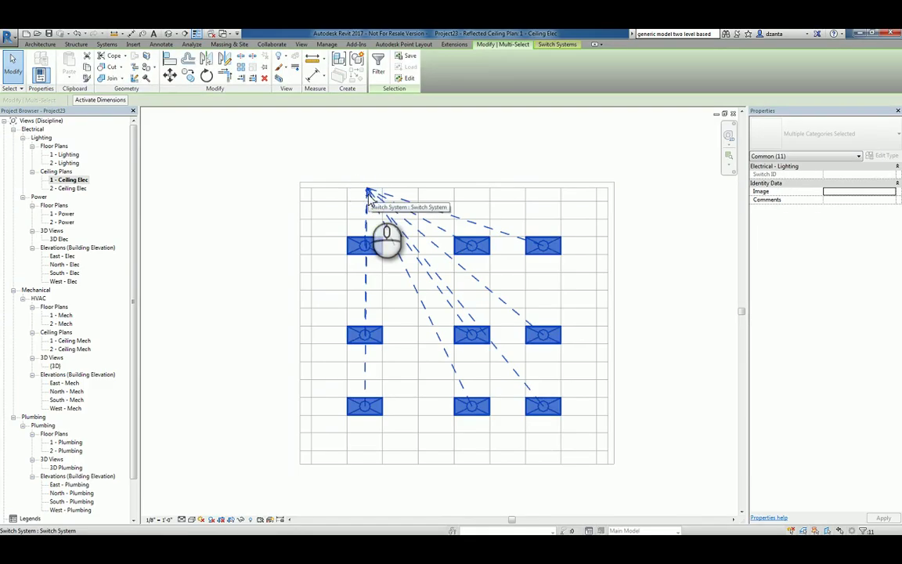
{"action": "left_click", "coordinate": [574, 141]}
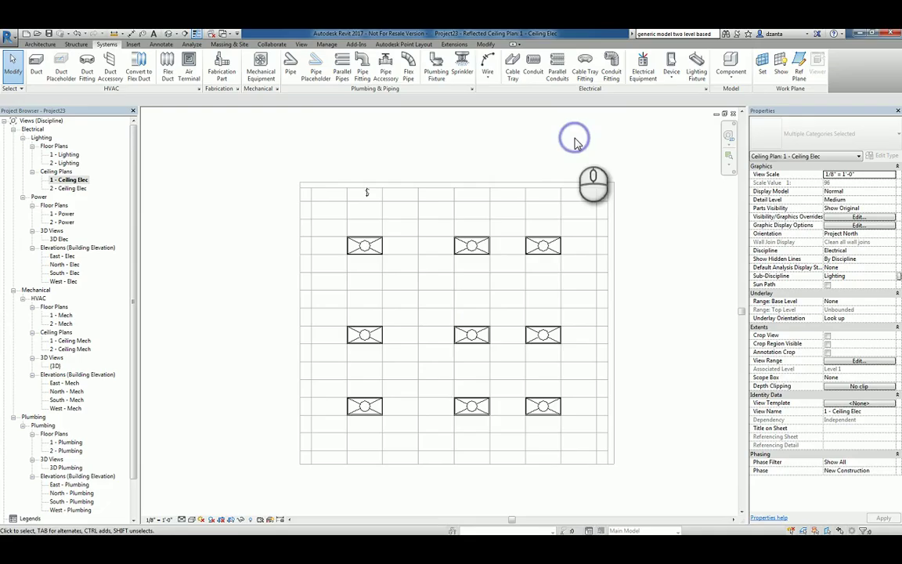
Create a power circuit from the upper-right troffer and add the other eight troffers to it.
{"action": "left_click", "coordinate": [542, 245]}
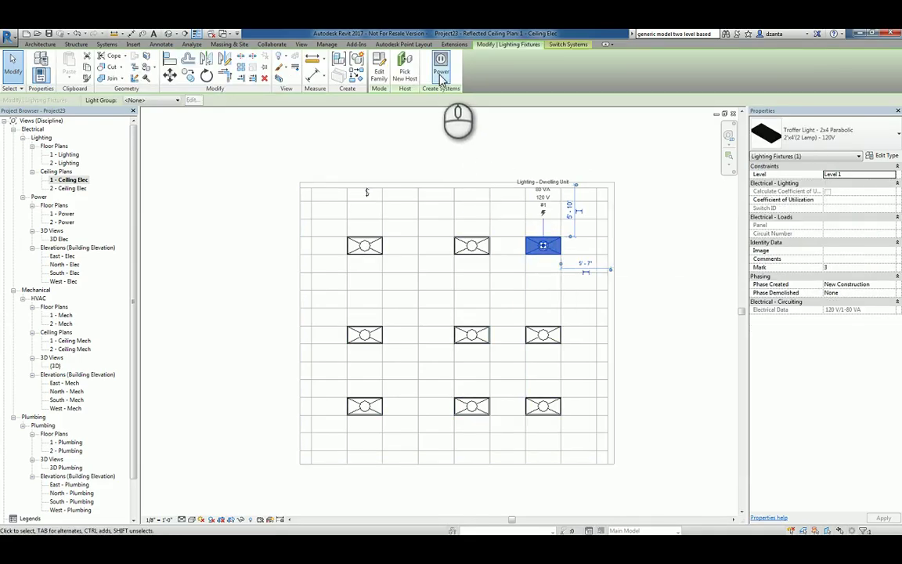
{"action": "left_click", "coordinate": [442, 71]}
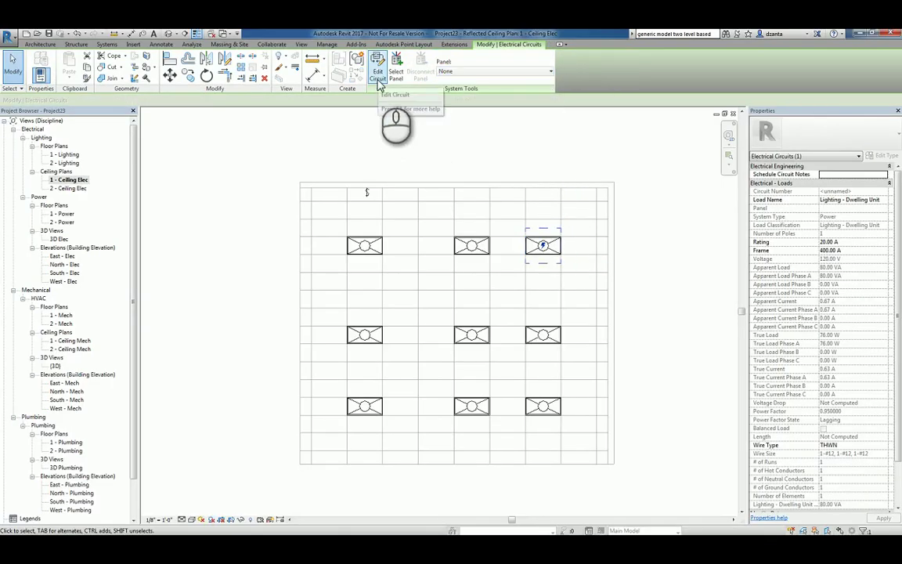
{"action": "left_click", "coordinate": [378, 79]}
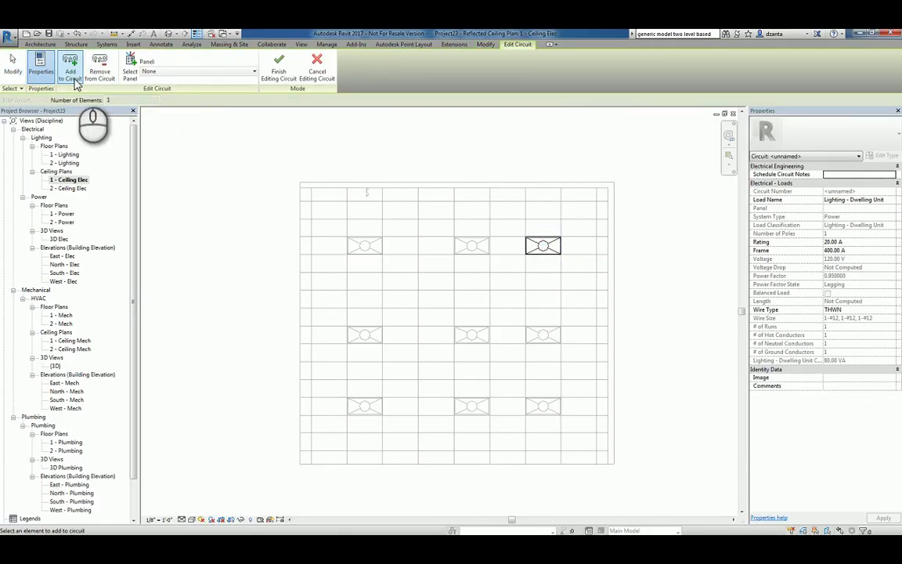
{"action": "left_click", "coordinate": [364, 247]}
{"action": "left_click", "coordinate": [470, 247]}
{"action": "left_click_drag", "start_coordinate": [533, 416], "coordinate": [326, 325]}
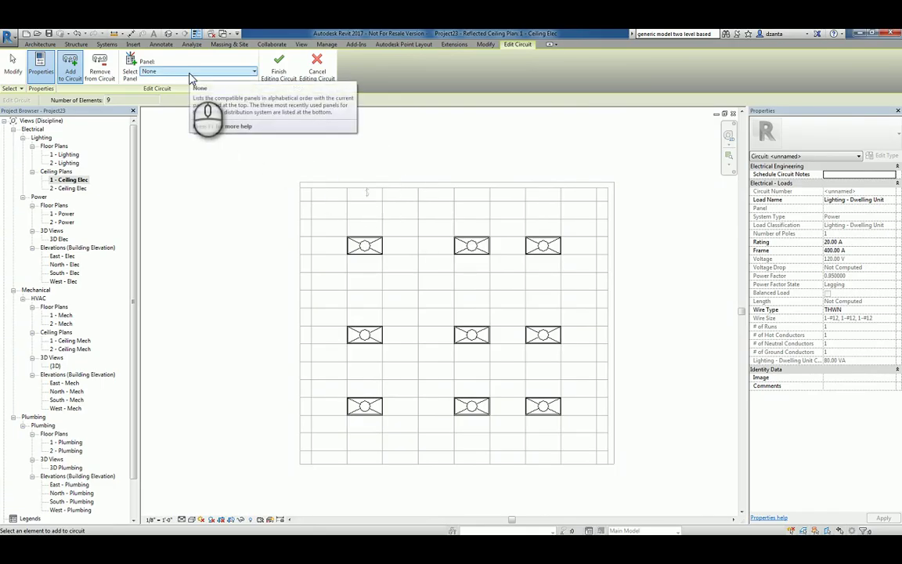
{"action": "left_click", "coordinate": [282, 77]}
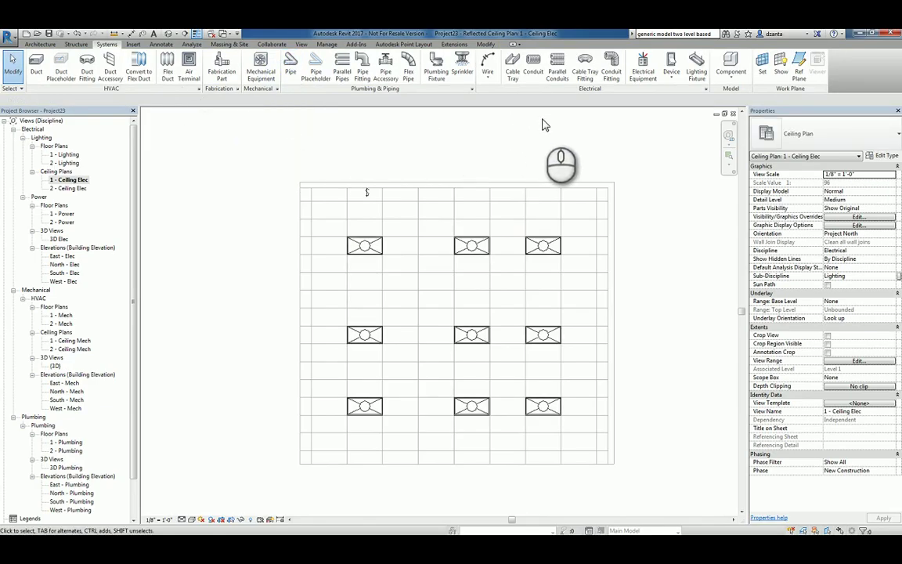
Place a 225 A panelboard at the middle of the top wall.
{"action": "left_click", "coordinate": [641, 74]}
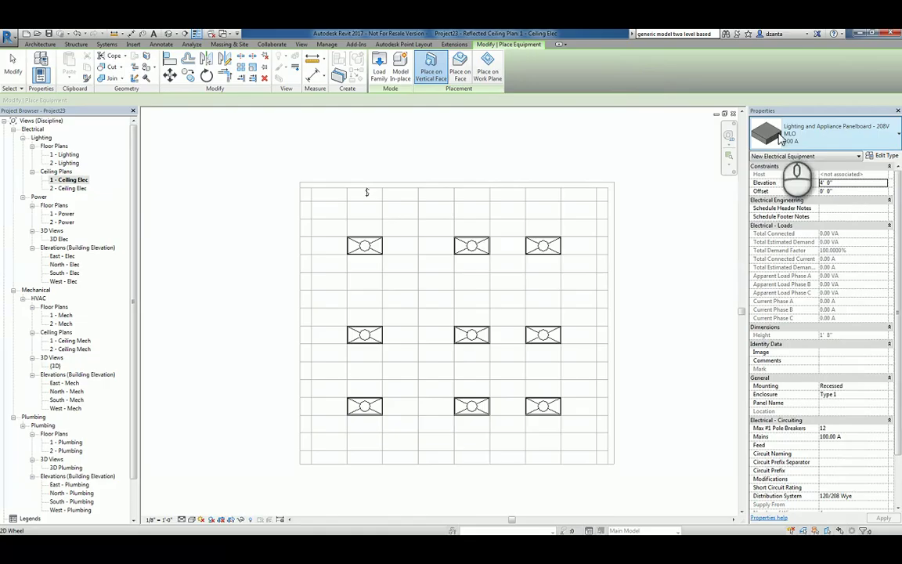
{"action": "left_click", "coordinate": [820, 141]}
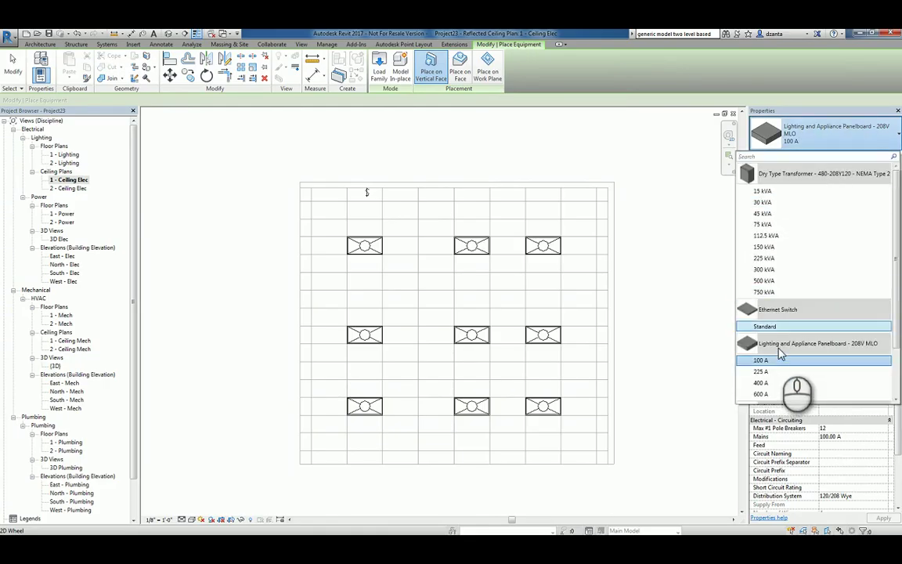
{"action": "left_click", "coordinate": [772, 372]}
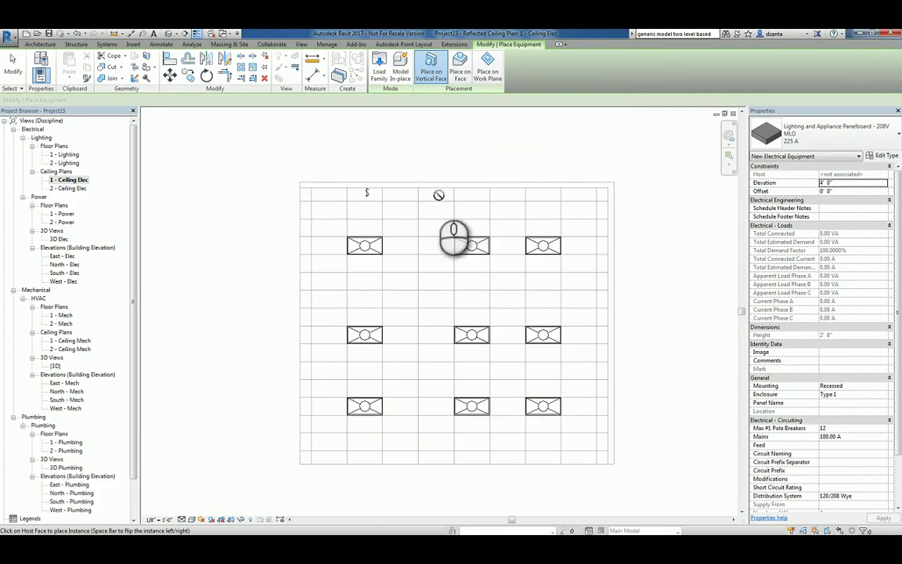
{"action": "left_click", "coordinate": [432, 75]}
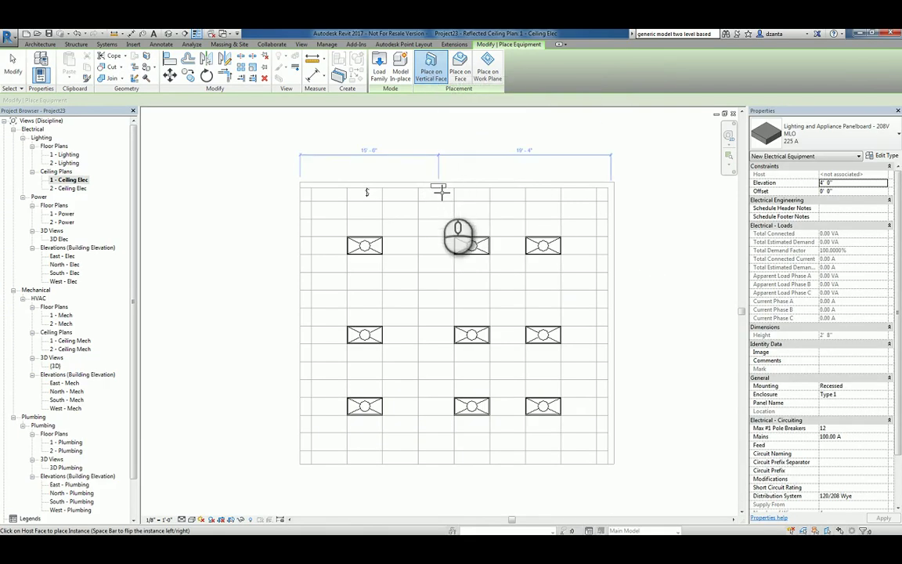
{"action": "left_click", "coordinate": [438, 186]}
{"action": "left_click", "coordinate": [12, 62]}
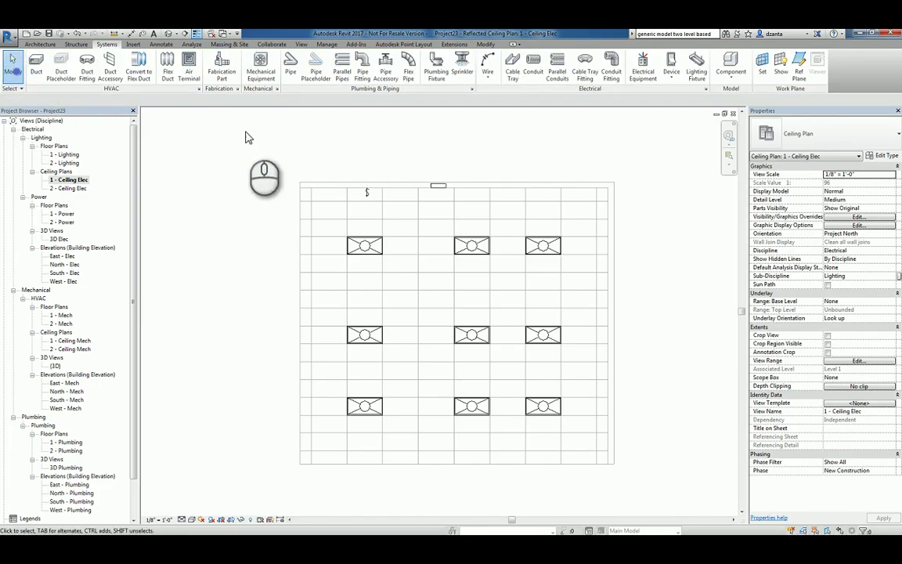
Assign the troffers' lighting circuit to the new 225 A panelboard.
{"action": "left_click", "coordinate": [373, 247]}
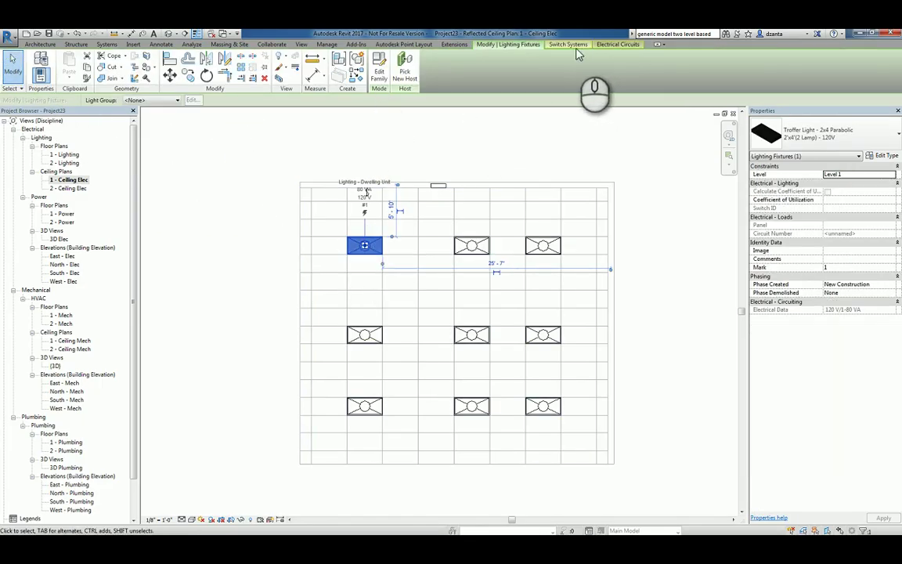
{"action": "left_click", "coordinate": [605, 45]}
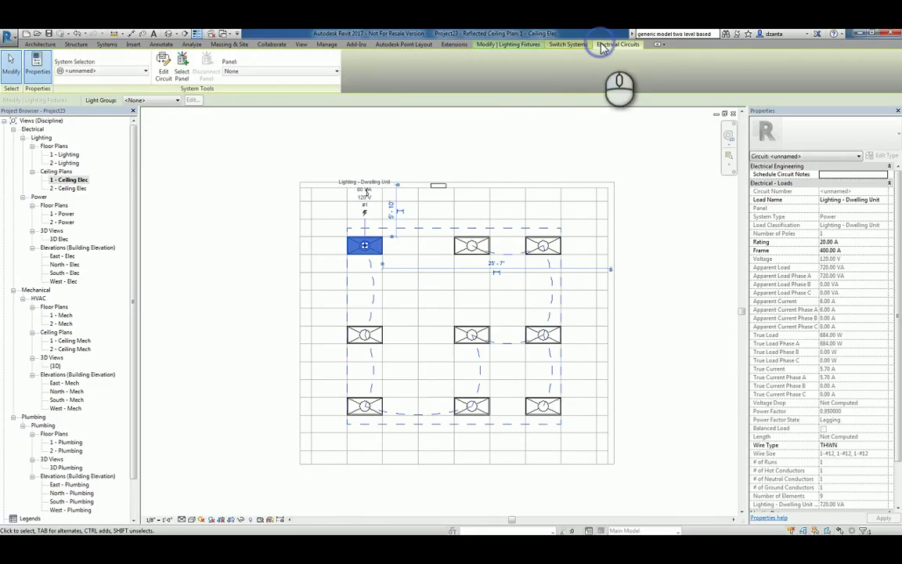
{"action": "left_click", "coordinate": [182, 66]}
{"action": "left_click", "coordinate": [438, 186]}
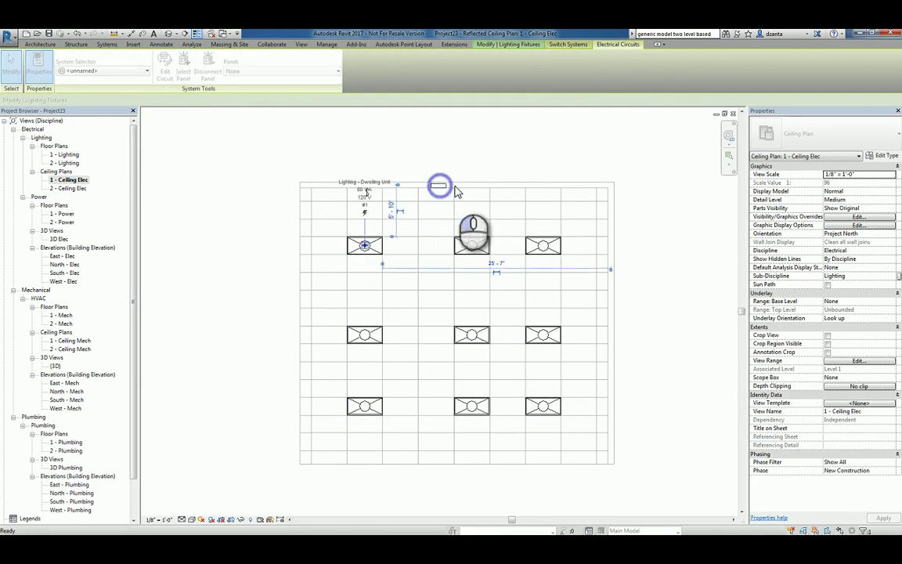
{"action": "left_click", "coordinate": [340, 146]}
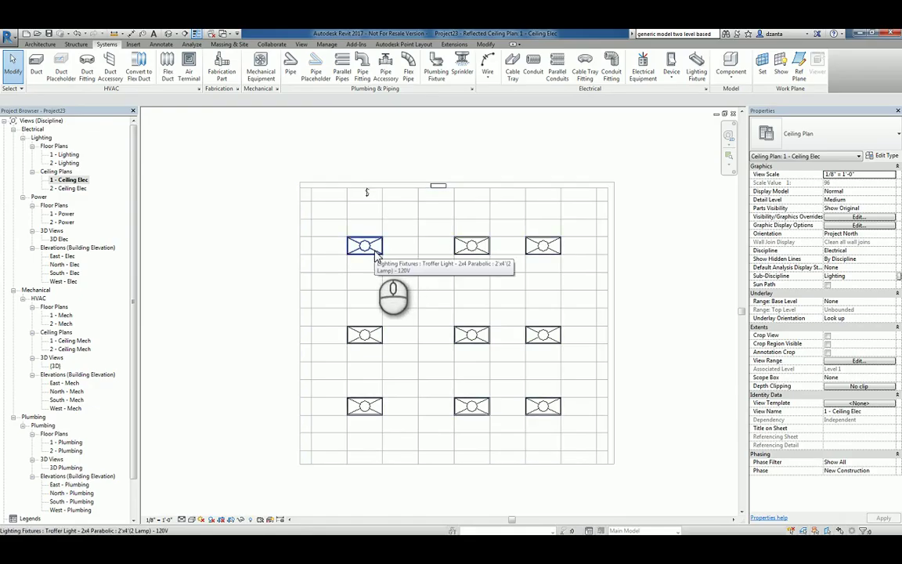
Select the troffers' lighting circuit and convert its temporary wiring into arc wires.
{"action": "key", "text": "Tab"}
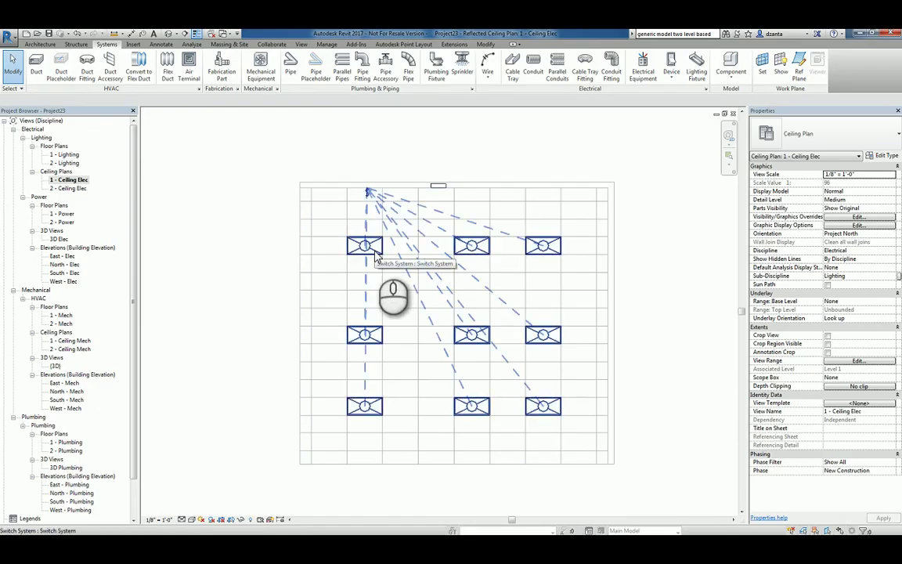
{"action": "key", "text": "Tab"}
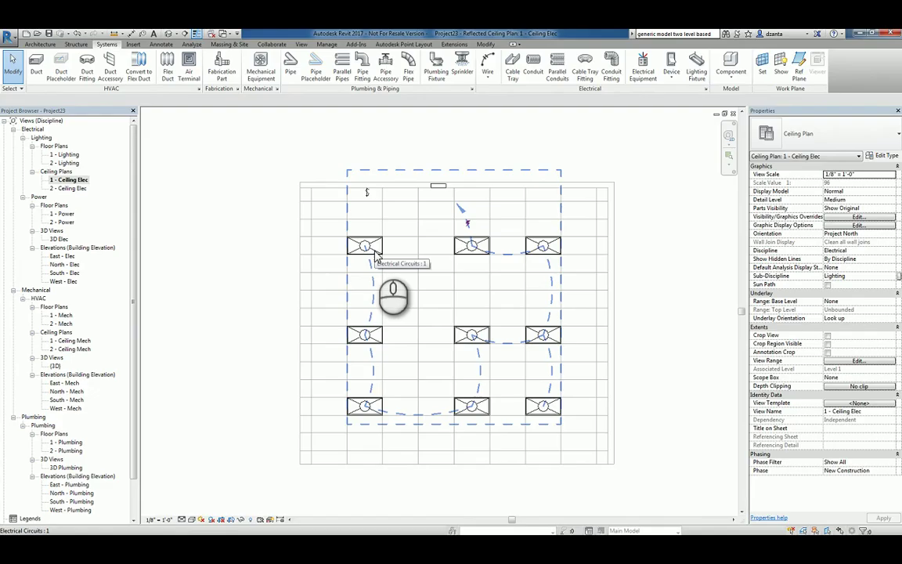
{"action": "left_click", "coordinate": [374, 254]}
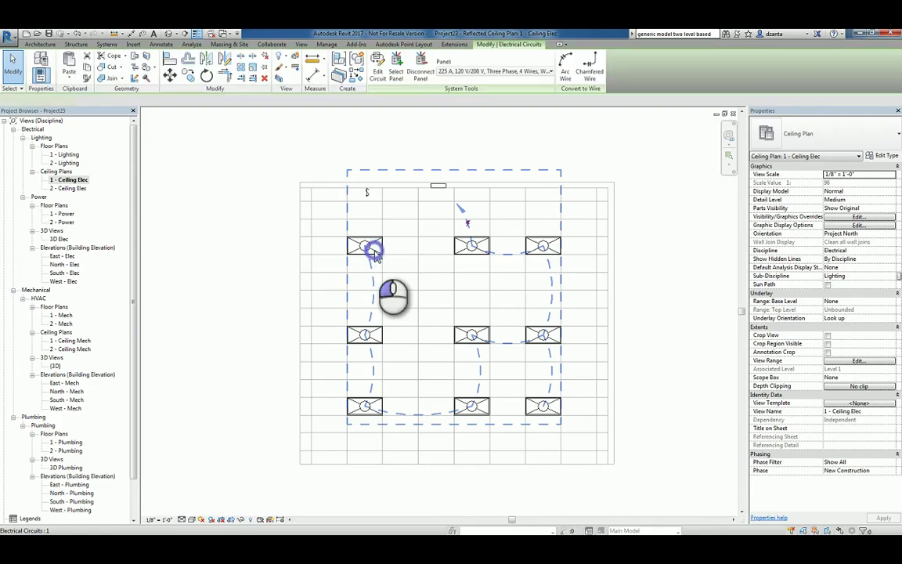
{"action": "left_click", "coordinate": [484, 359]}
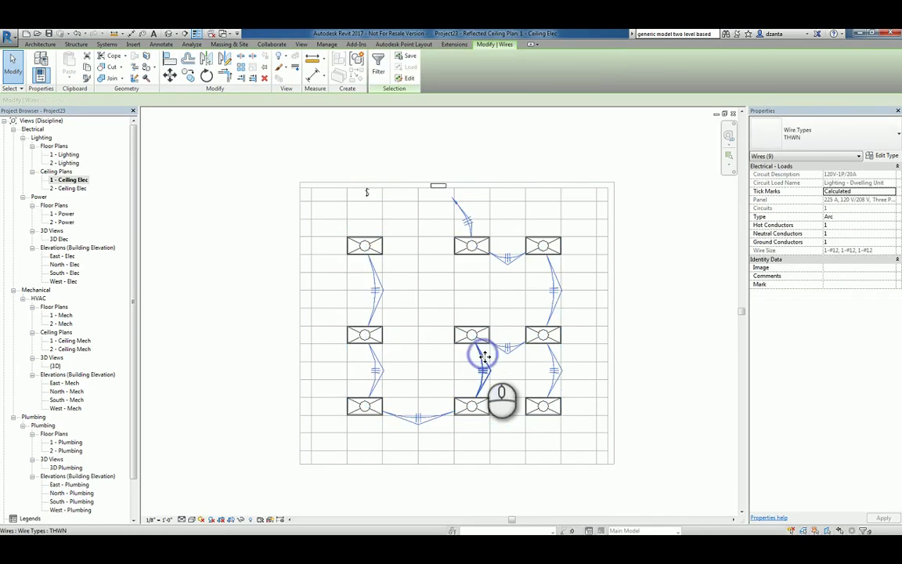
{"action": "left_click", "coordinate": [662, 366]}
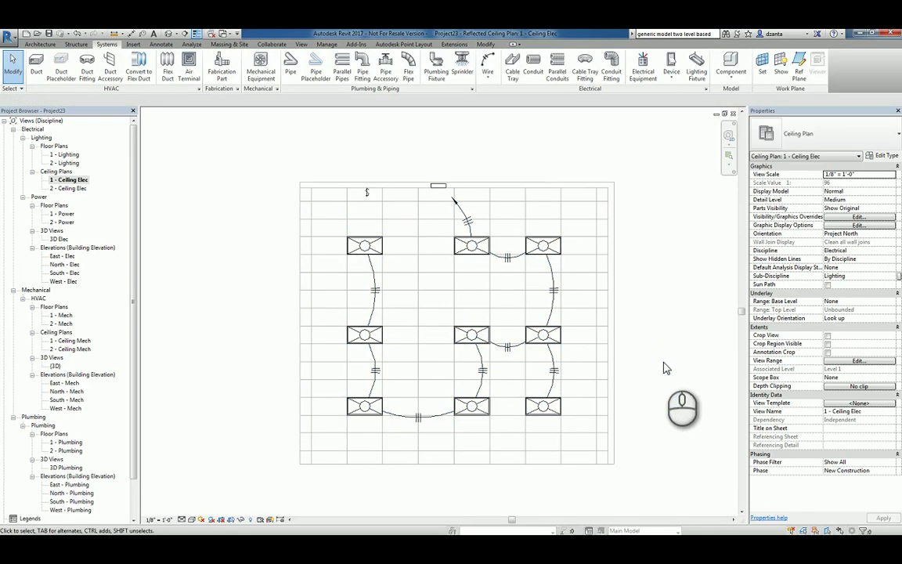